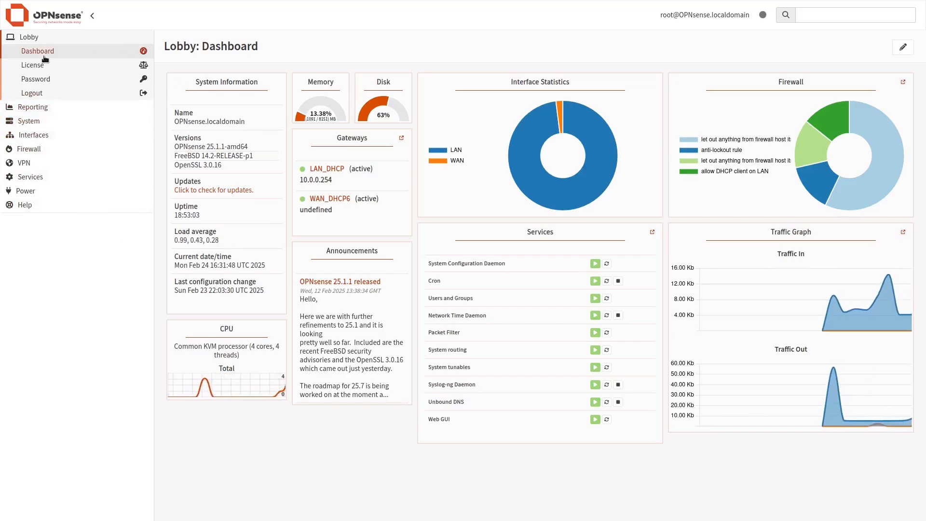
Step: Open the remote destinations of the system logging settings and start adding a new destination
{"action": "left_click", "coordinate": [32, 120]}
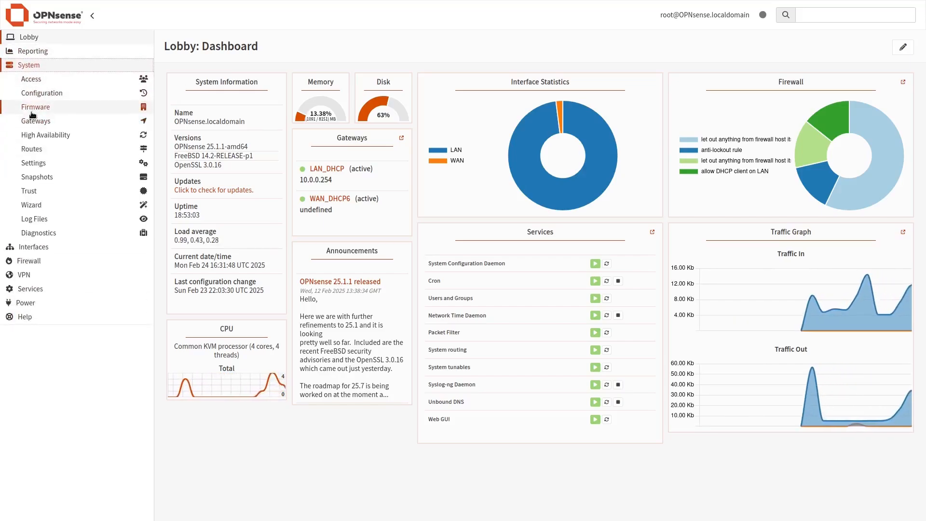
{"action": "left_click", "coordinate": [42, 165]}
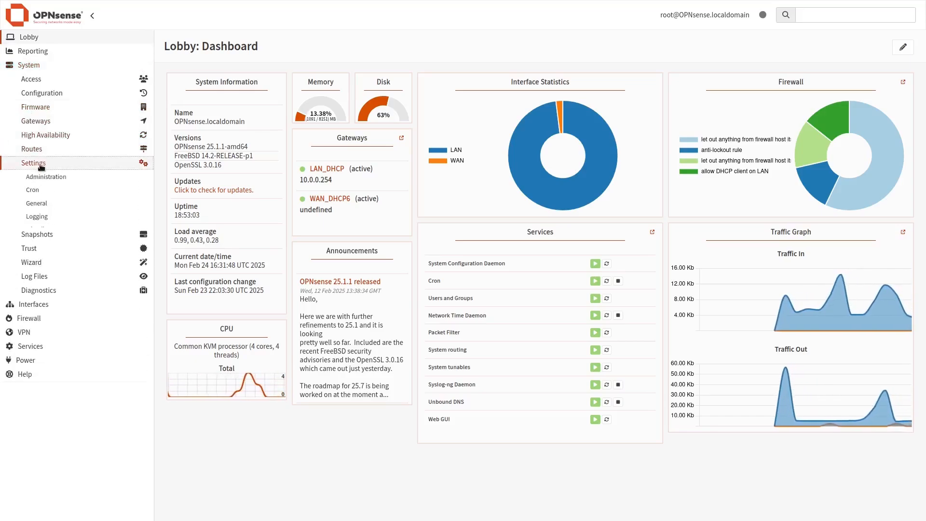
{"action": "left_click", "coordinate": [38, 217]}
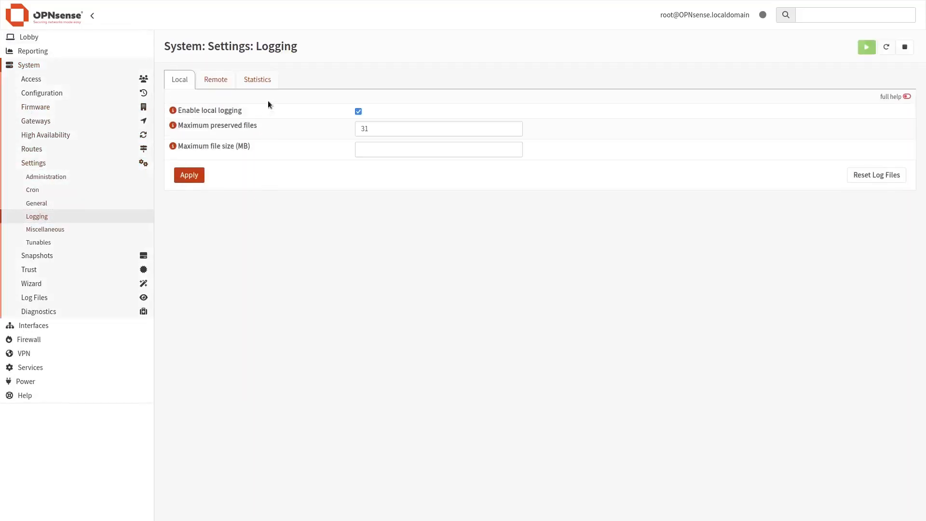
{"action": "left_click", "coordinate": [222, 85]}
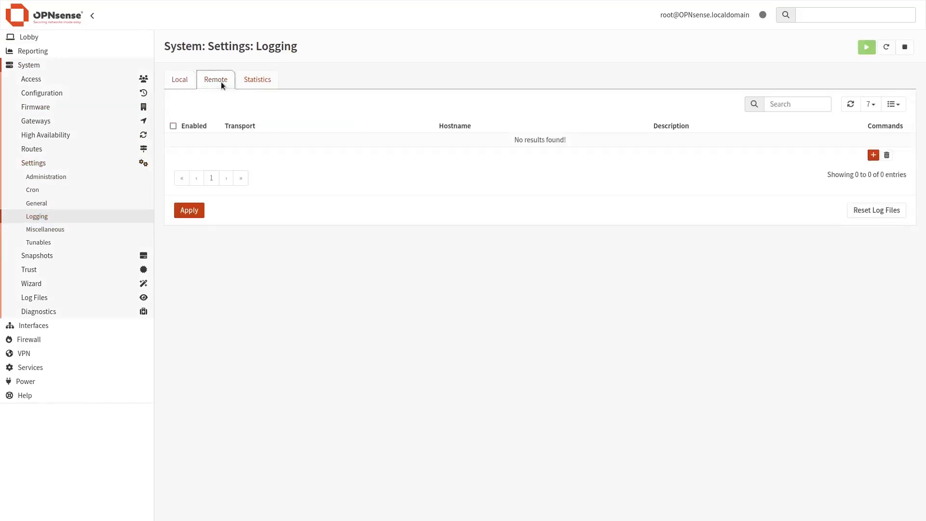
{"action": "left_click", "coordinate": [873, 156]}
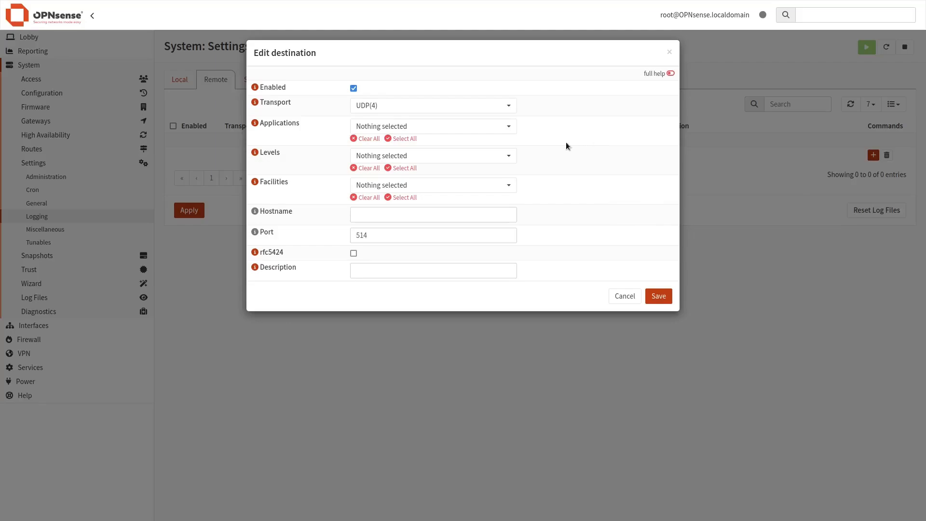
Step: Select the applications suricata, wireguard, wireless (hostapd), firewall, filter (filterlog) and dhcpd for the remote log destination
{"action": "left_click", "coordinate": [509, 129]}
{"action": "scroll", "coordinate": [400, 212], "scroll_direction": "down", "scroll_amount": 5}
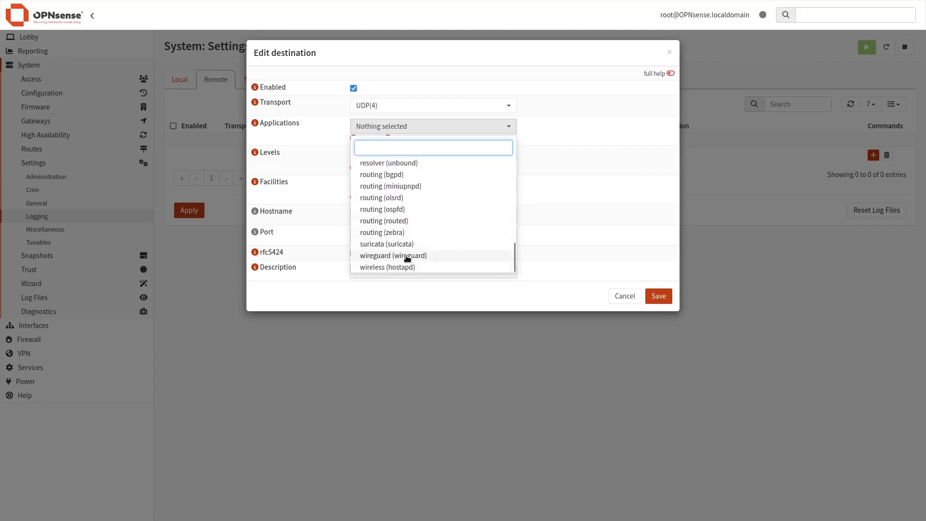
{"action": "scroll", "coordinate": [419, 248], "scroll_direction": "up", "scroll_amount": 5}
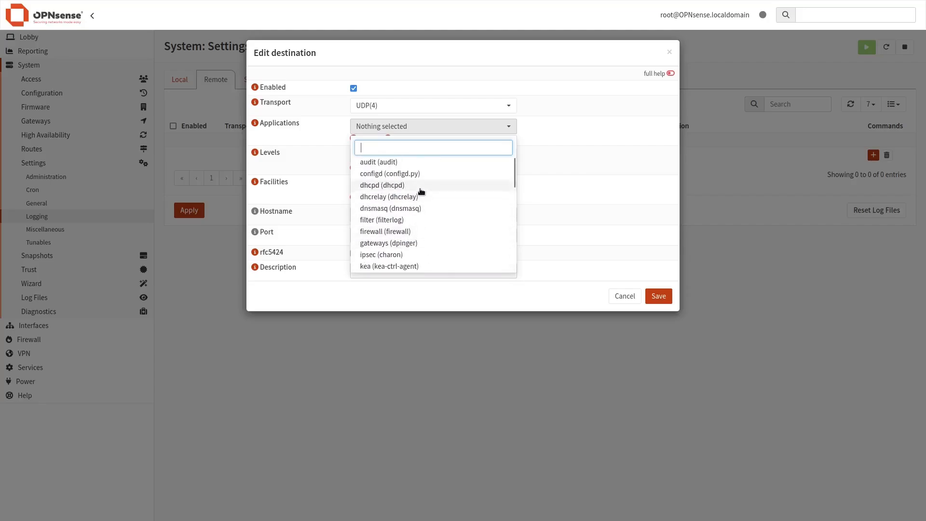
{"action": "scroll", "coordinate": [421, 192], "scroll_direction": "down", "scroll_amount": 5}
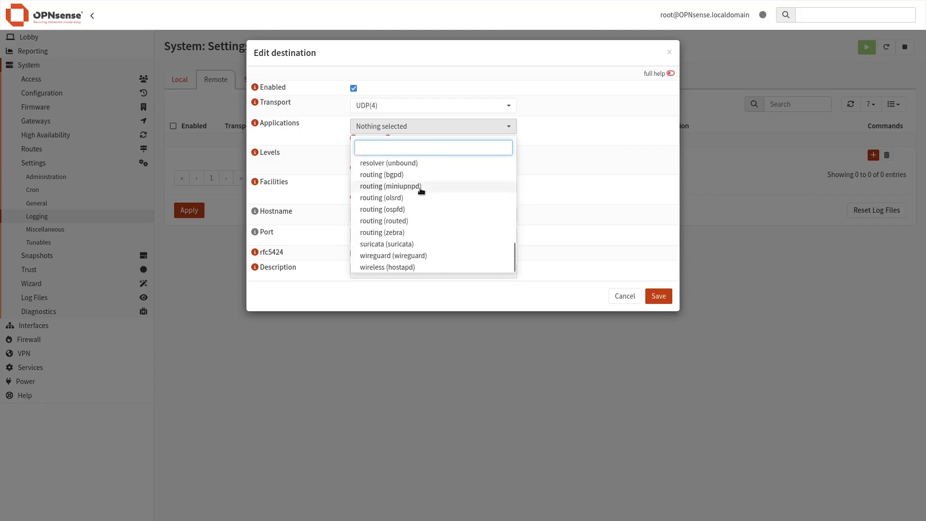
{"action": "left_click", "coordinate": [372, 246]}
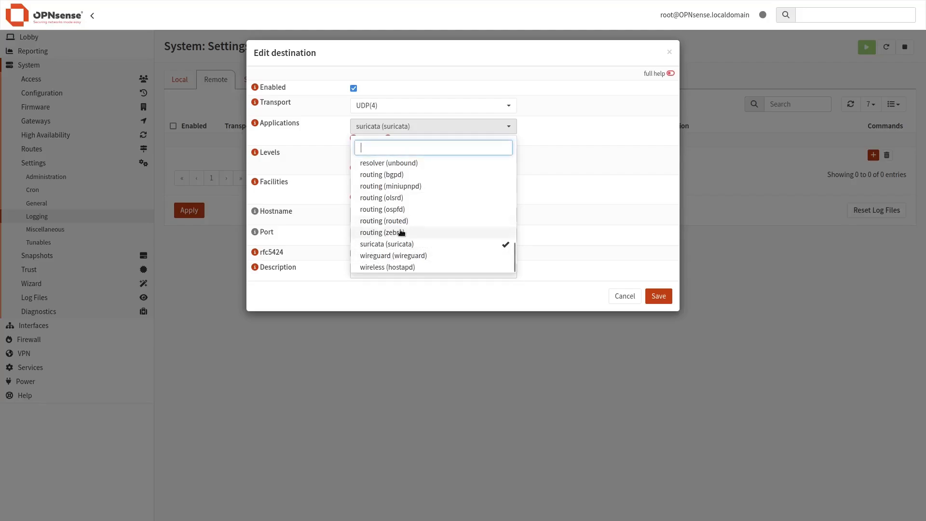
{"action": "left_click", "coordinate": [389, 267]}
{"action": "left_click", "coordinate": [394, 256]}
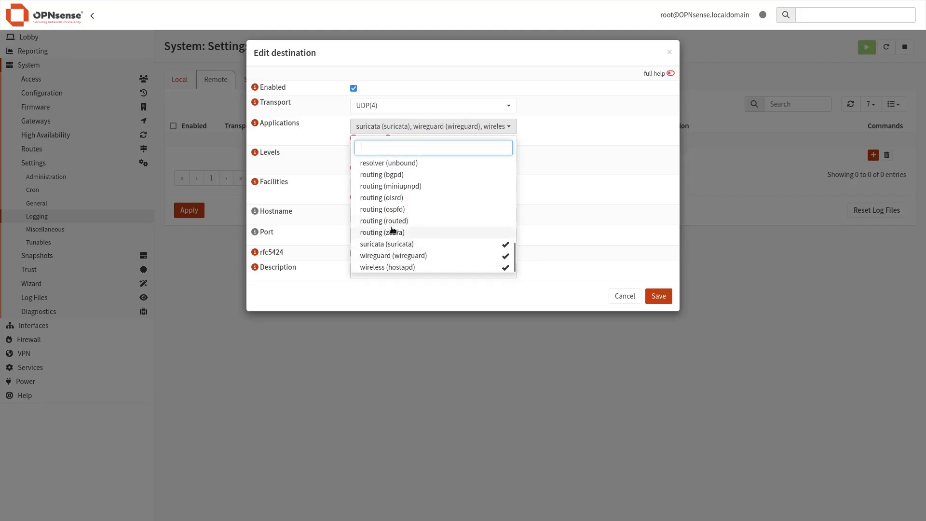
{"action": "scroll", "coordinate": [392, 227], "scroll_direction": "up", "scroll_amount": 5}
{"action": "scroll", "coordinate": [392, 223], "scroll_direction": "up", "scroll_amount": 4}
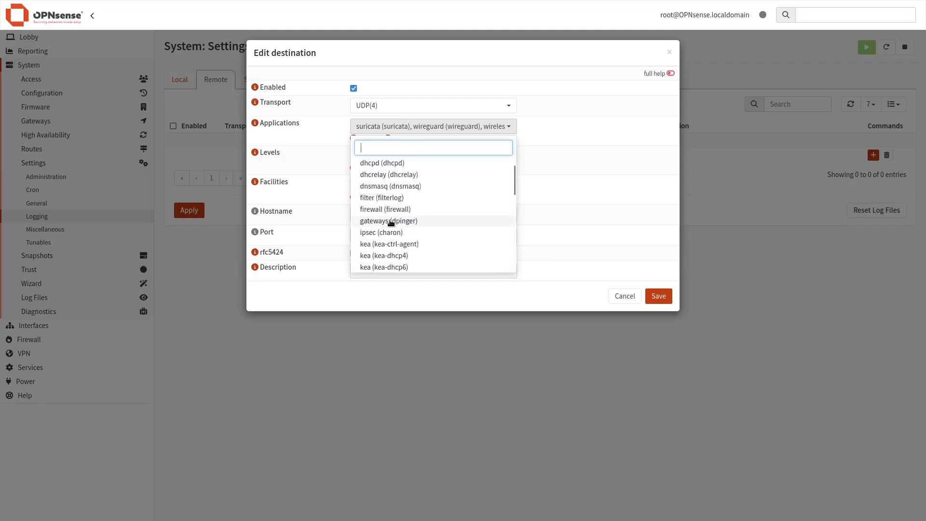
{"action": "left_click", "coordinate": [393, 211]}
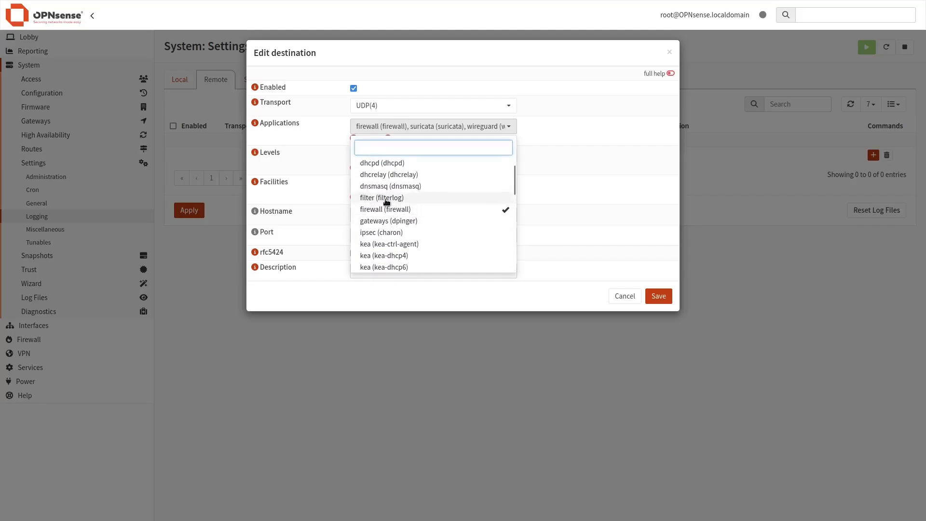
{"action": "left_click", "coordinate": [386, 198]}
{"action": "left_click", "coordinate": [387, 167]}
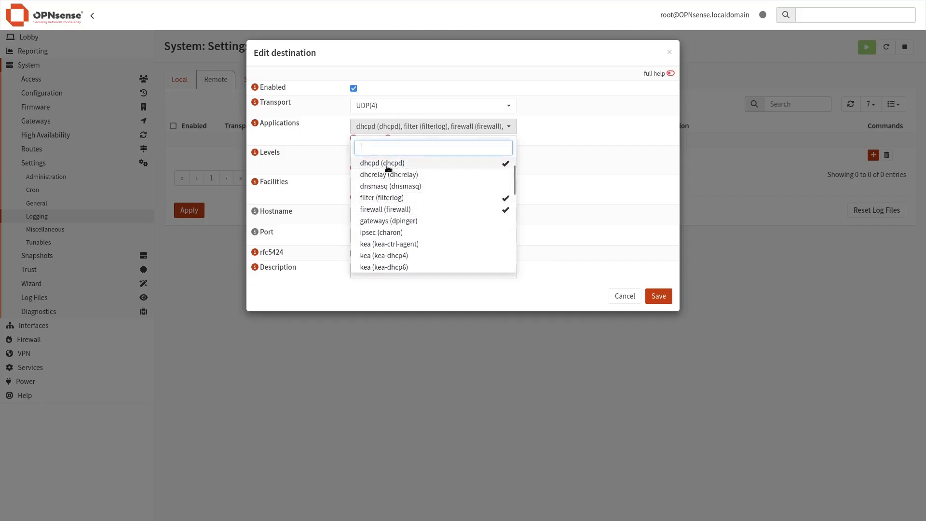
{"action": "left_click", "coordinate": [582, 146]}
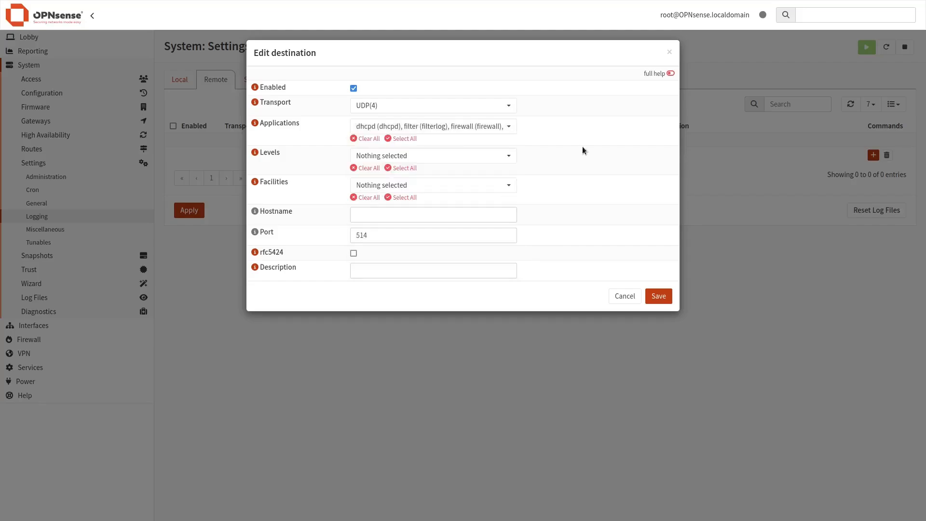
Step: Limit the destination's log levels to warn, error and critical
{"action": "left_click", "coordinate": [401, 156]}
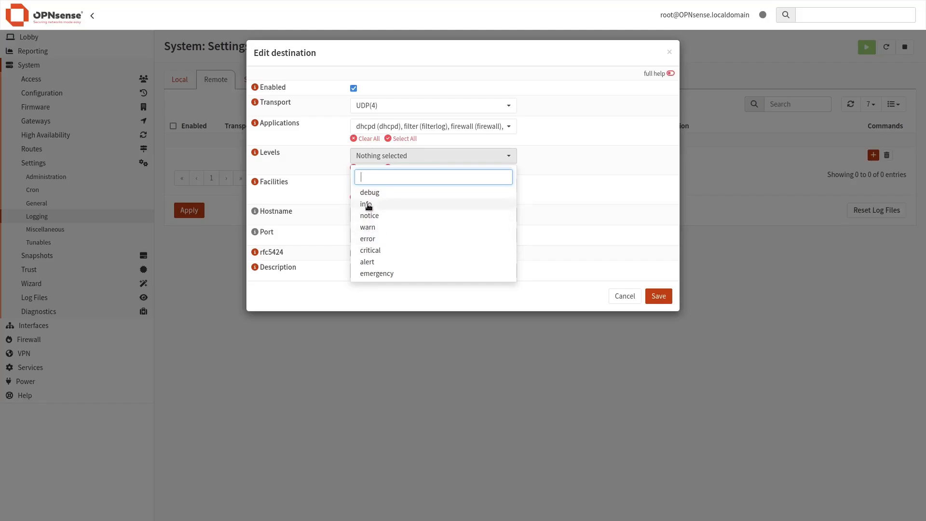
{"action": "left_click", "coordinate": [365, 252]}
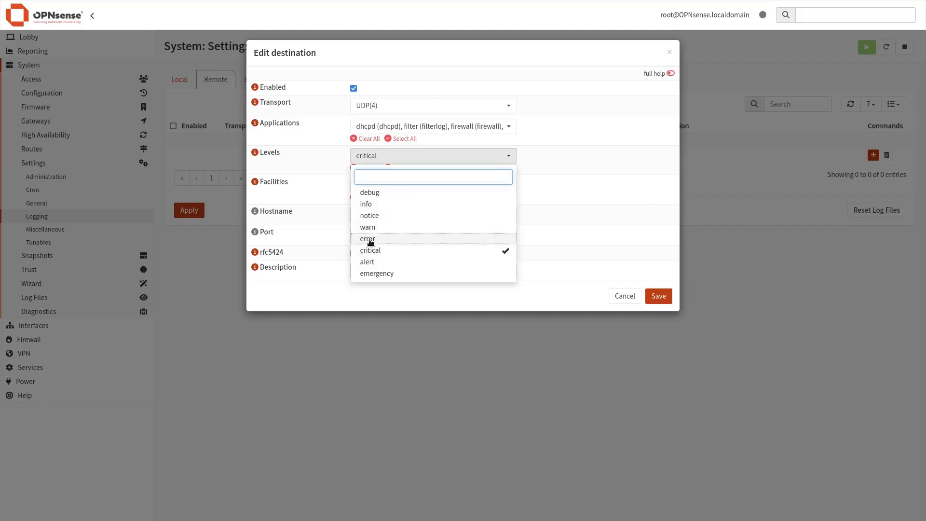
{"action": "left_click", "coordinate": [370, 238]}
{"action": "left_click", "coordinate": [376, 229]}
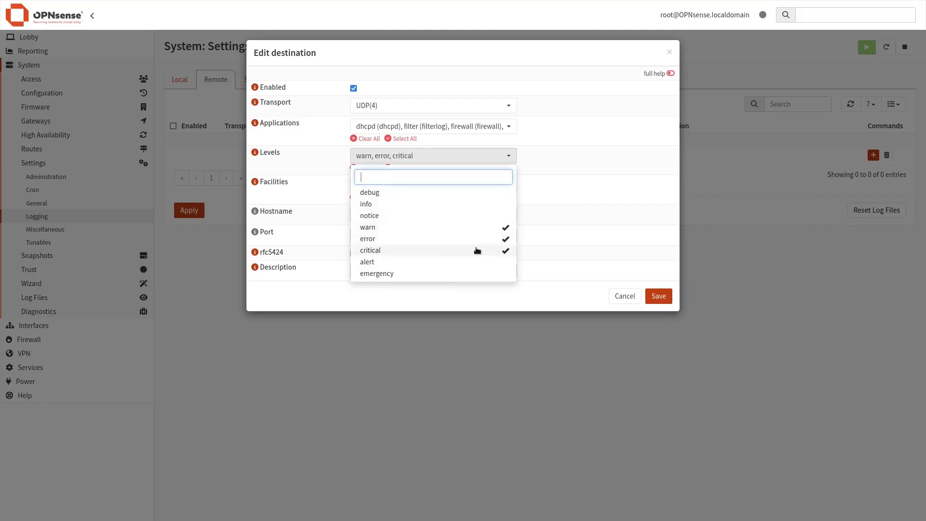
{"action": "left_click", "coordinate": [579, 230]}
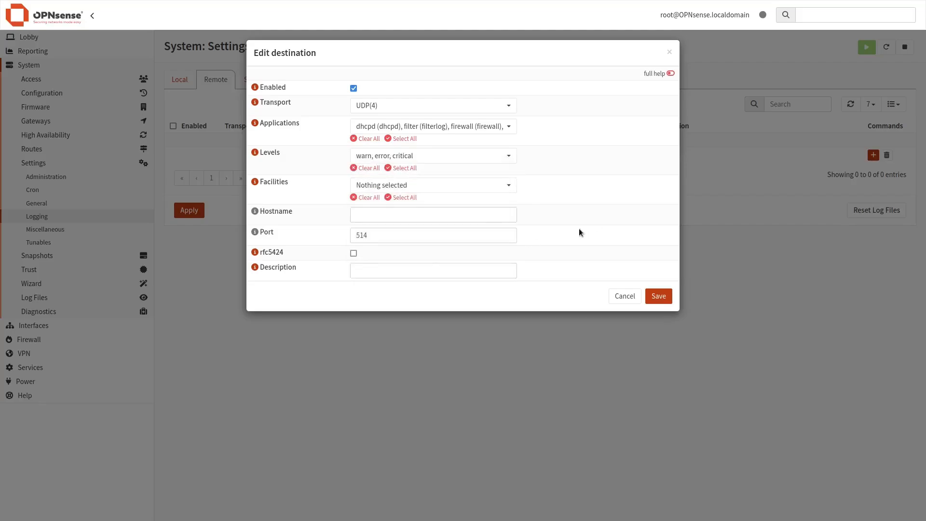
Step: Set the destination's hostname to 10.0.0.46 and its port to 5144, leaving rfc5424 disabled
{"action": "left_click", "coordinate": [378, 215]}
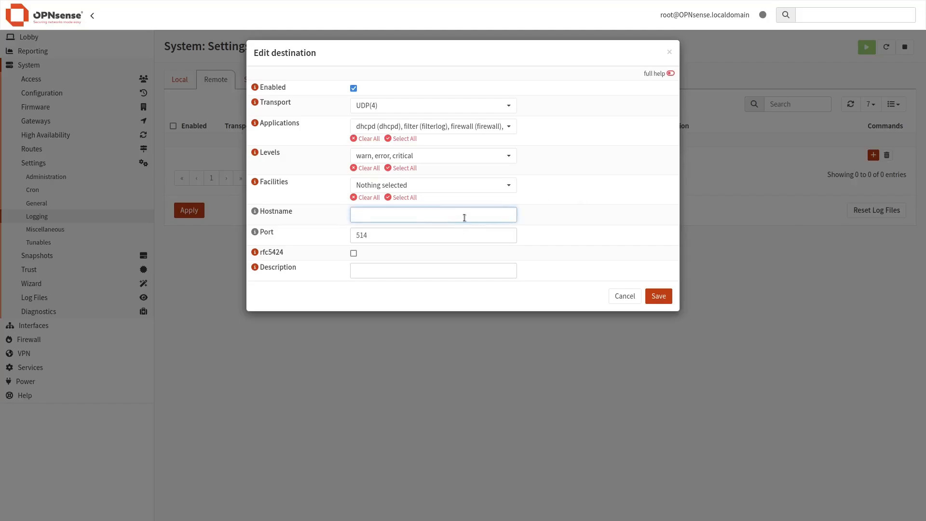
{"action": "type", "text": "10.0.0.46"}
{"action": "left_click", "coordinate": [407, 235]}
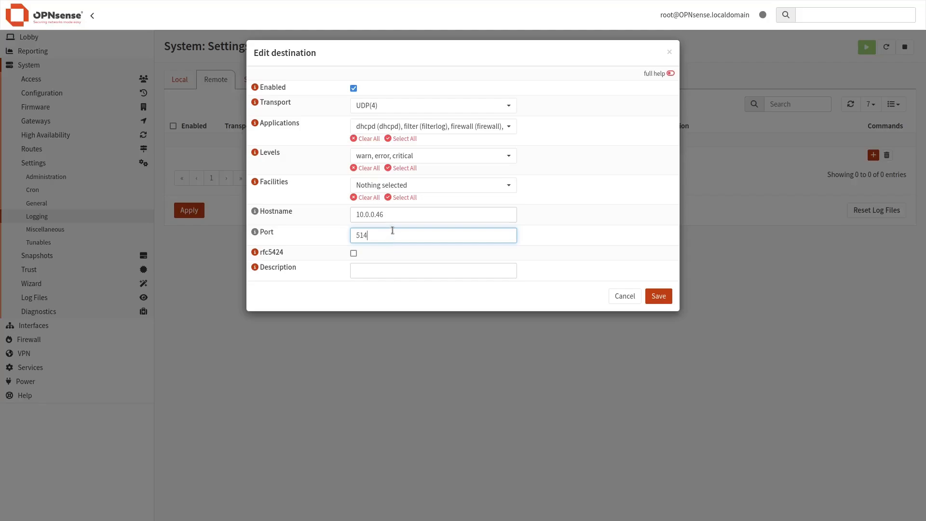
{"action": "type", "text": "44"}
{"action": "key", "text": "BackSpace"}
{"action": "left_click", "coordinate": [354, 253]}
{"action": "left_click", "coordinate": [353, 254]}
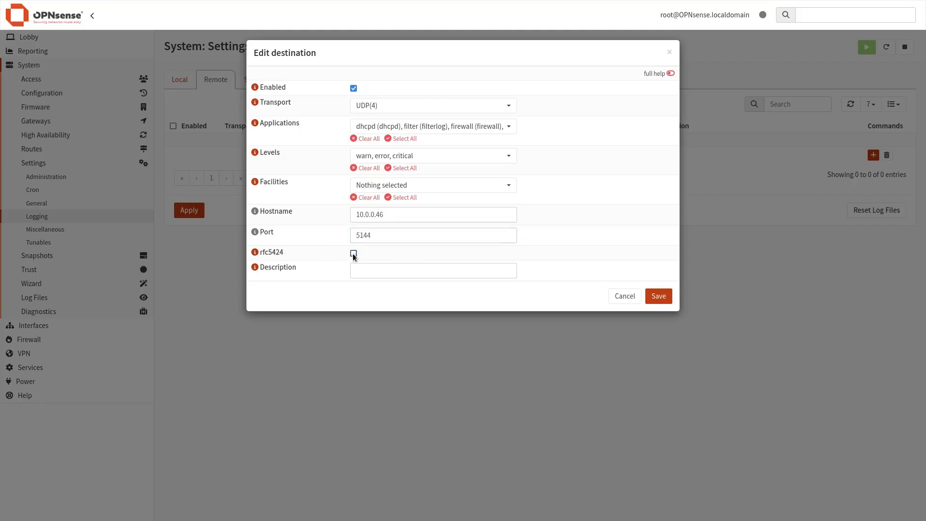
Step: Save the destination with the description "Nxlog Platform" and apply the logging changes
{"action": "left_click", "coordinate": [384, 270]}
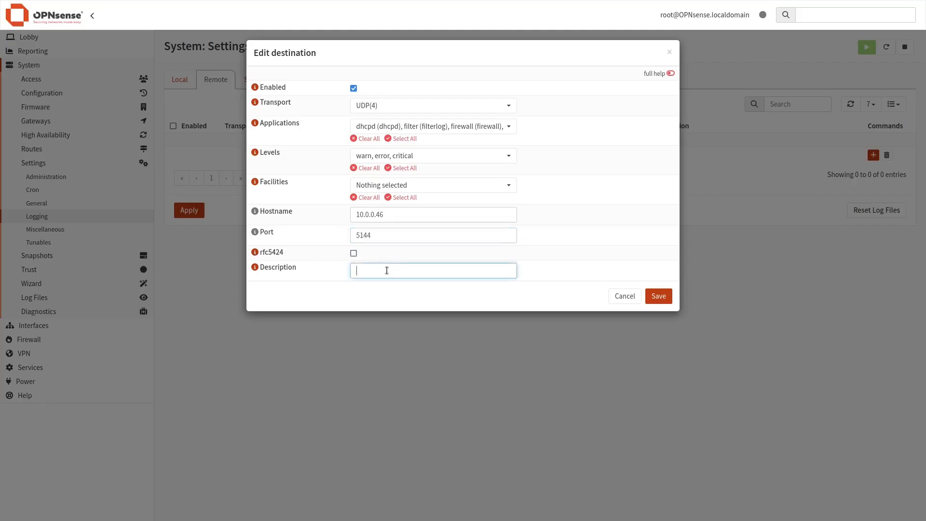
{"action": "type", "text": "Nxlog Platfomr"}
{"action": "key", "text": "BackSpace"}
{"action": "key", "text": "BackSpace"}
{"action": "type", "text": "rm"}
{"action": "left_click", "coordinate": [662, 297]}
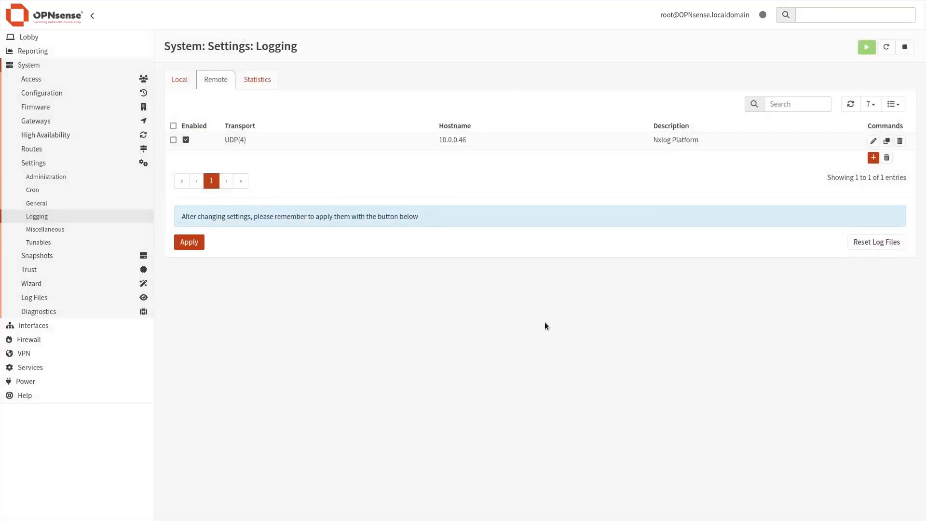
{"action": "left_click", "coordinate": [188, 246]}
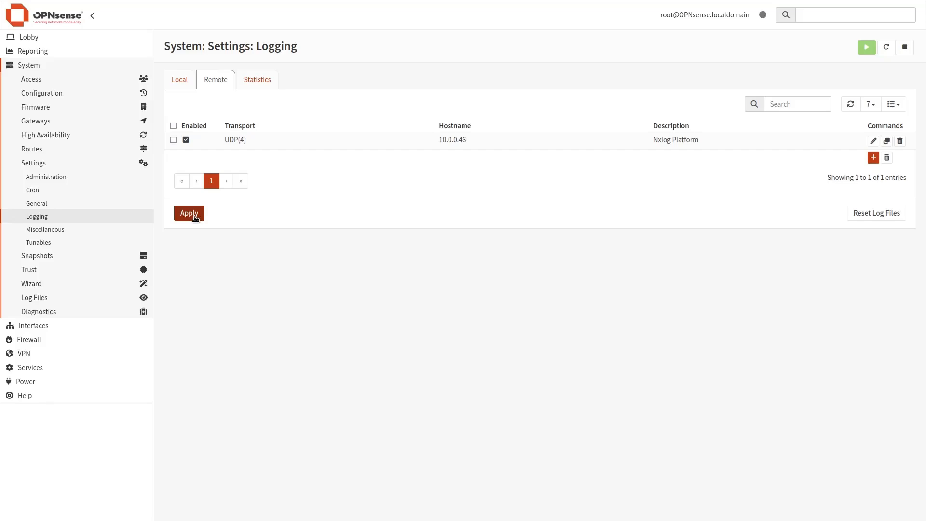
{"action": "left_click", "coordinate": [195, 218]}
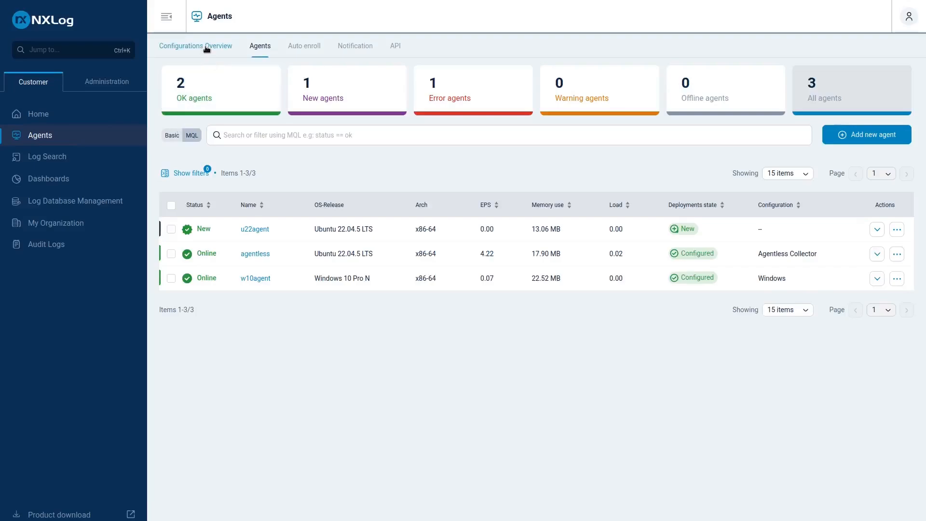
Step: In NXLog Platform, open the Agentless Collector configuration and add a Syslog UDP input to Route #1's collection sources
{"action": "left_click", "coordinate": [207, 47]}
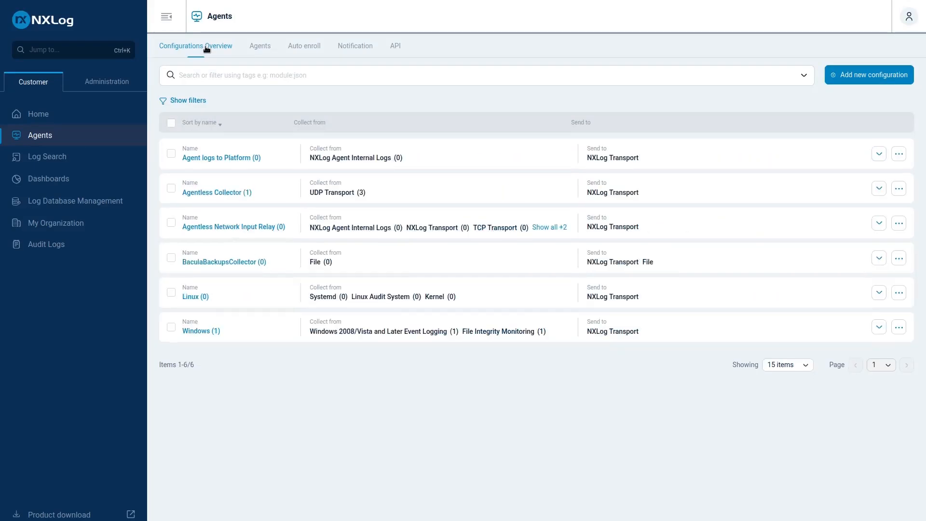
{"action": "left_click", "coordinate": [218, 194]}
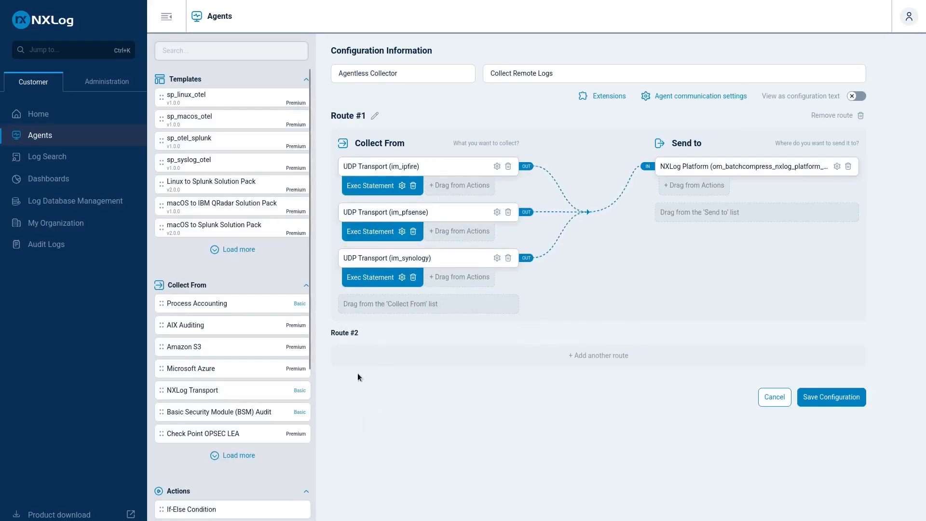
{"action": "left_click", "coordinate": [203, 52]}
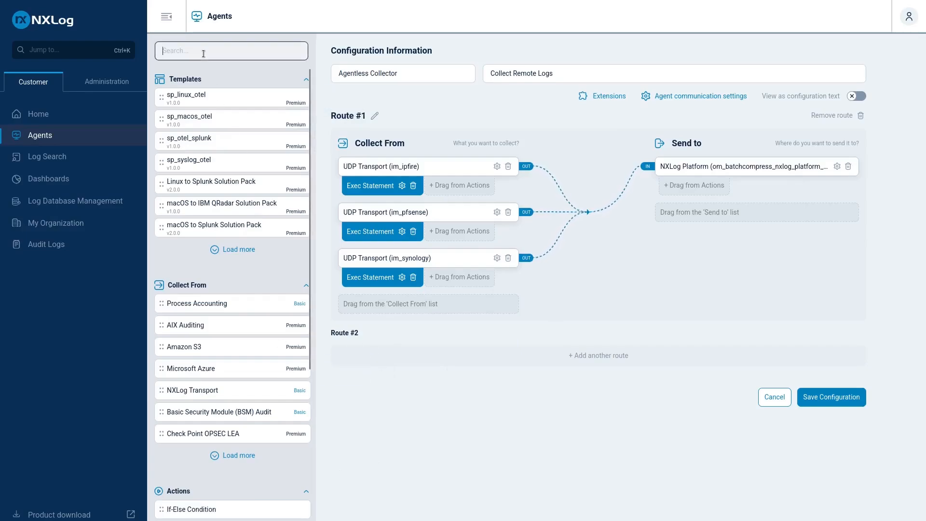
{"action": "type", "text": "udp"}
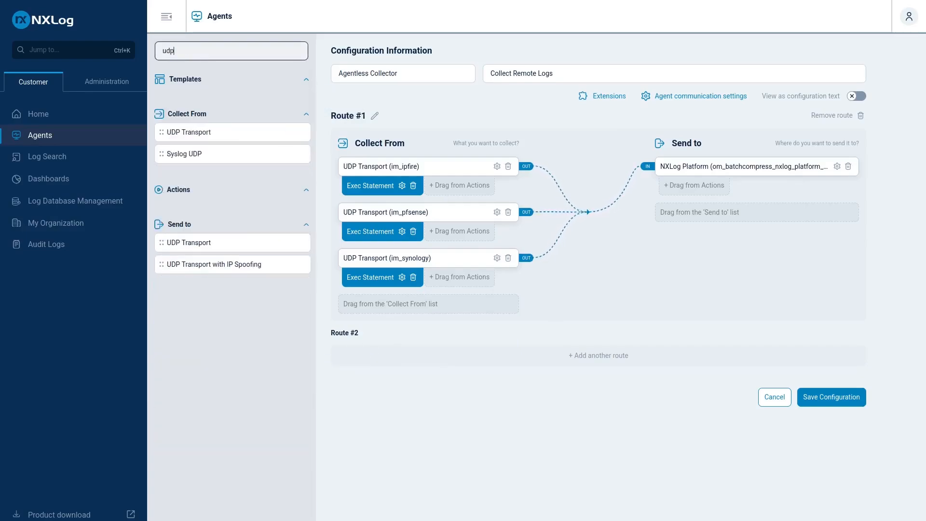
{"action": "left_click", "coordinate": [208, 157]}
{"action": "left_click_drag", "start_coordinate": [207, 157], "coordinate": [393, 311]}
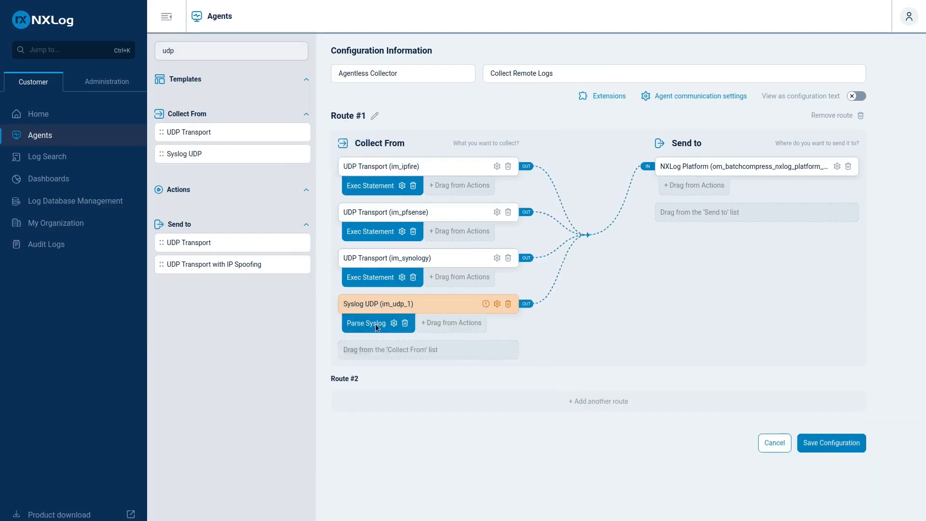
Step: Open the settings of the new Syslog UDP input in Route #1 and name it im_opnsense
{"action": "left_click", "coordinate": [497, 304]}
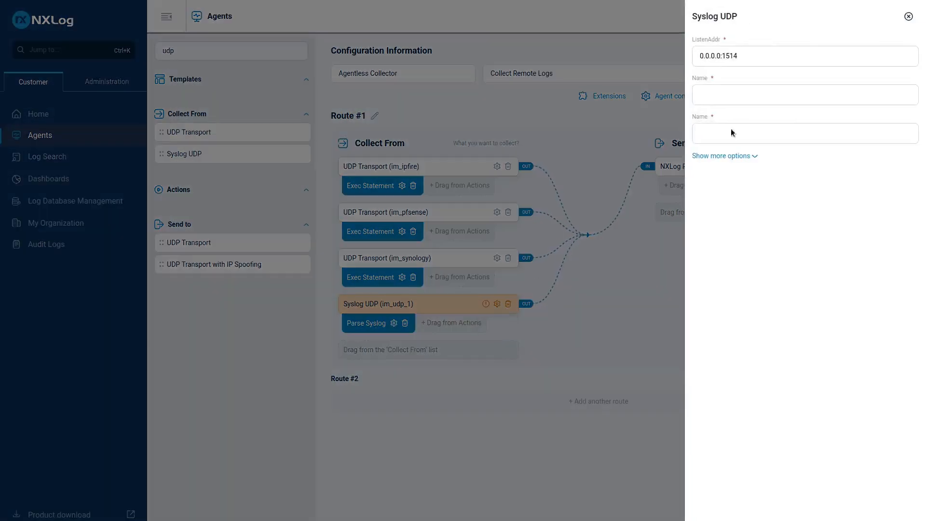
{"action": "left_click", "coordinate": [737, 132]}
{"action": "type", "text": "im"}
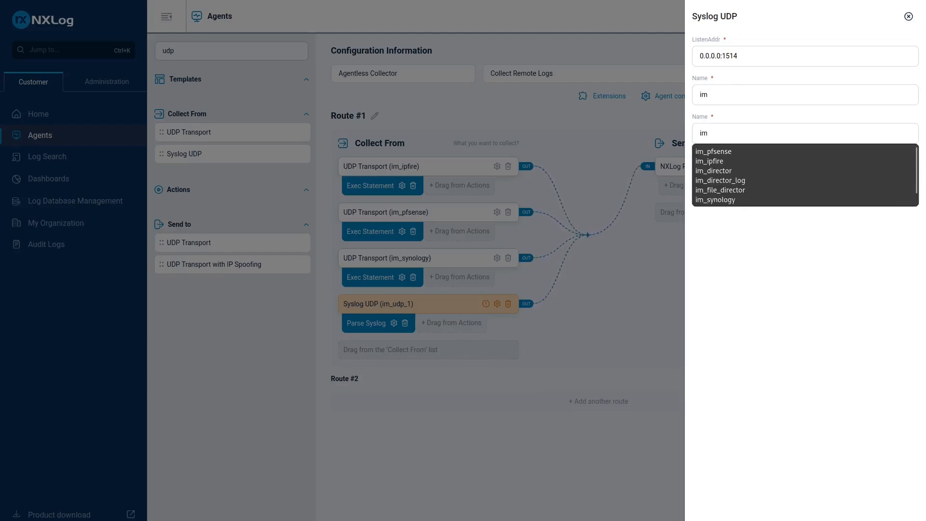
{"action": "type", "text": "_opn"}
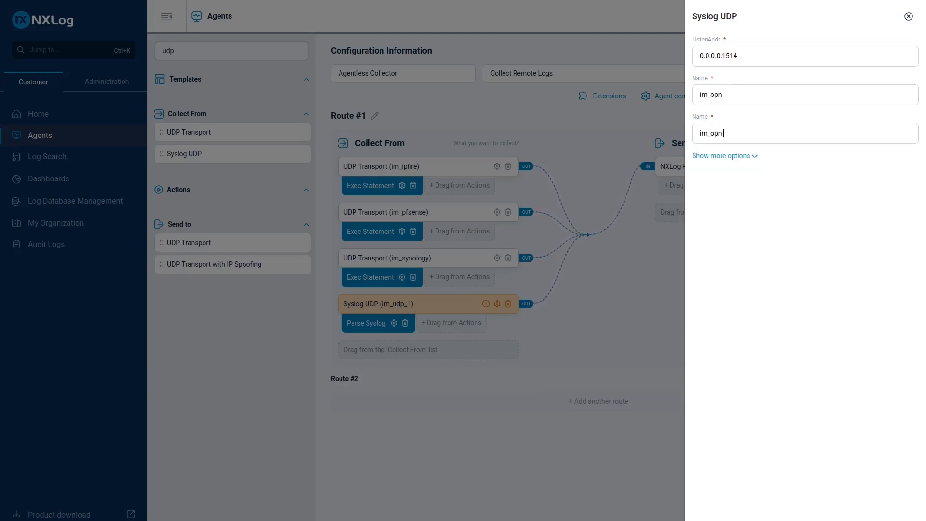
{"action": "type", "text": " s"}
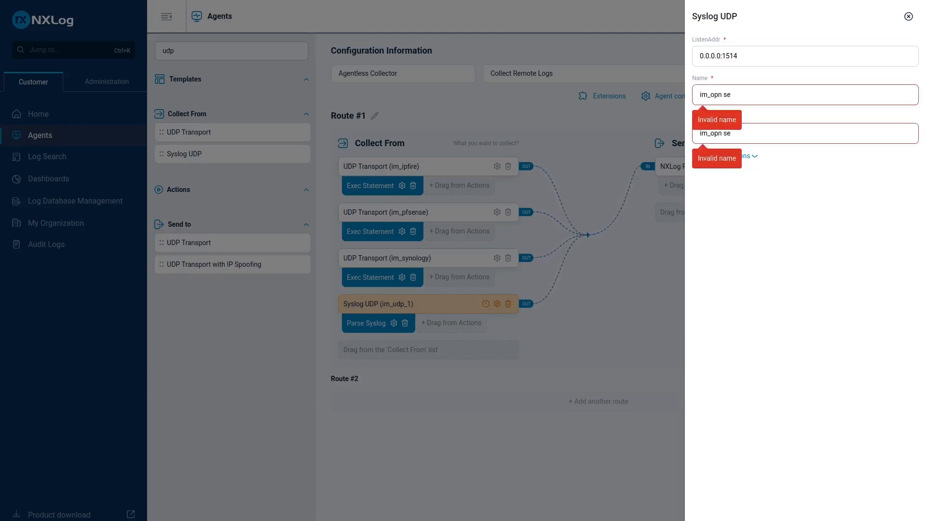
{"action": "type", "text": "e"}
{"action": "key", "text": "BackSpace"}
{"action": "key", "text": "BackSpace"}
{"action": "key", "text": "BackSpace"}
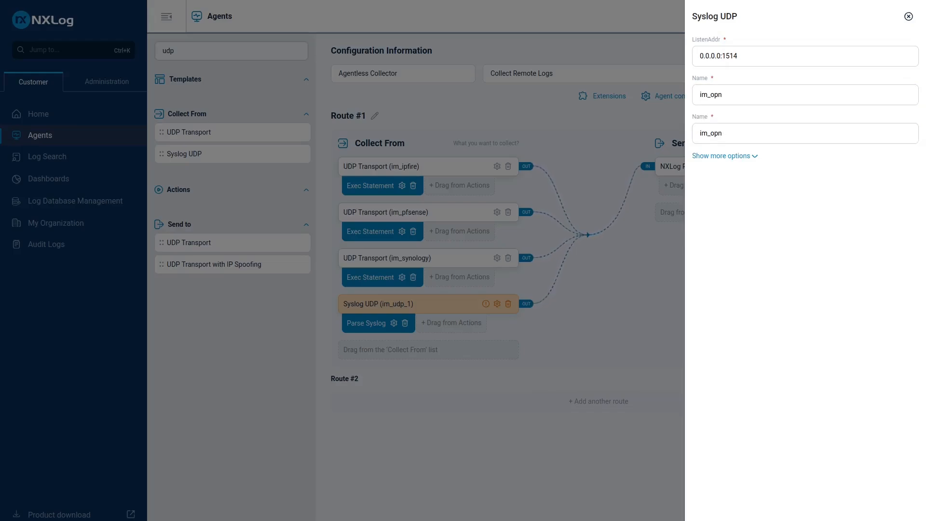
{"action": "type", "text": "sense"}
Step: Change the port in the Syslog UDP input's listen address to match the OPNsense logging destination, and close the input's settings
{"action": "left_click", "coordinate": [757, 57]}
{"action": "key", "text": "Left"}
{"action": "key", "text": "BackSpace"}
{"action": "type", "text": "4"}
{"action": "left_click", "coordinate": [645, 374]}
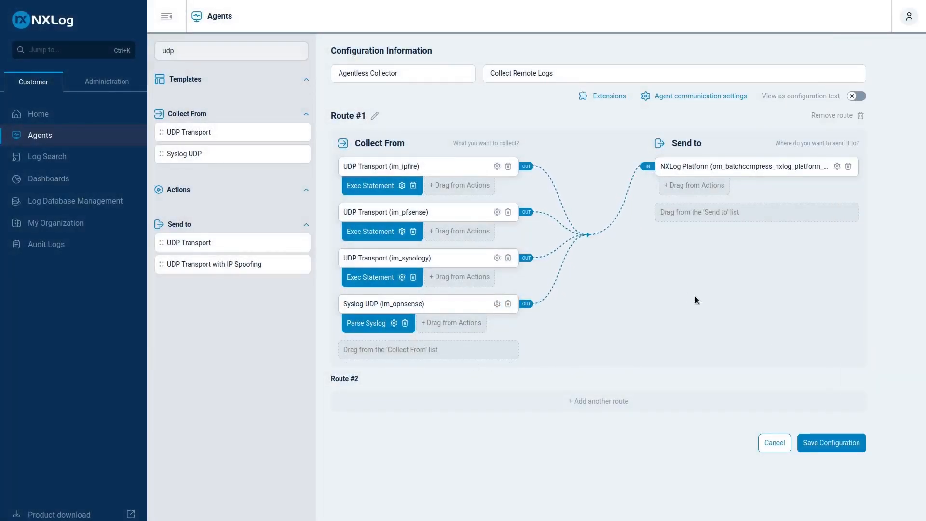
Step: Save the Agentless Collector configuration and update its agents with the changes
{"action": "left_click", "coordinate": [839, 448]}
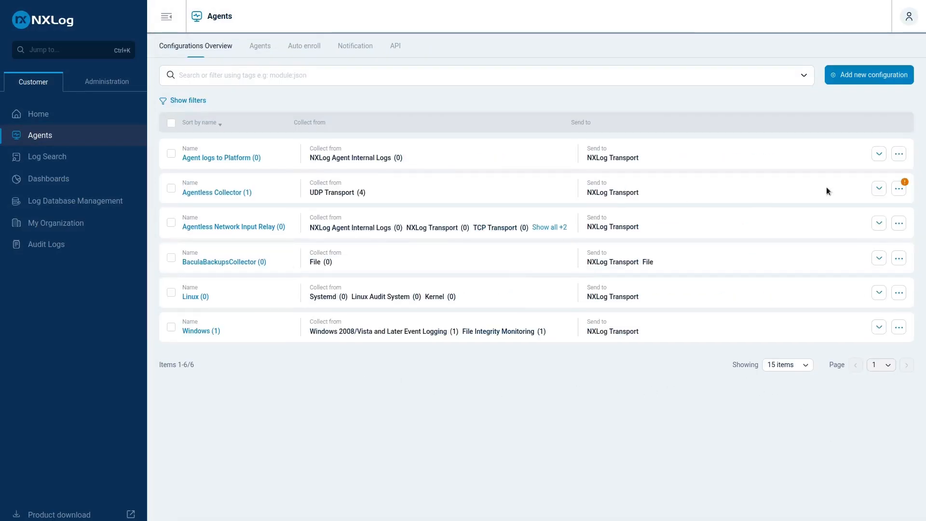
{"action": "left_click", "coordinate": [900, 189]}
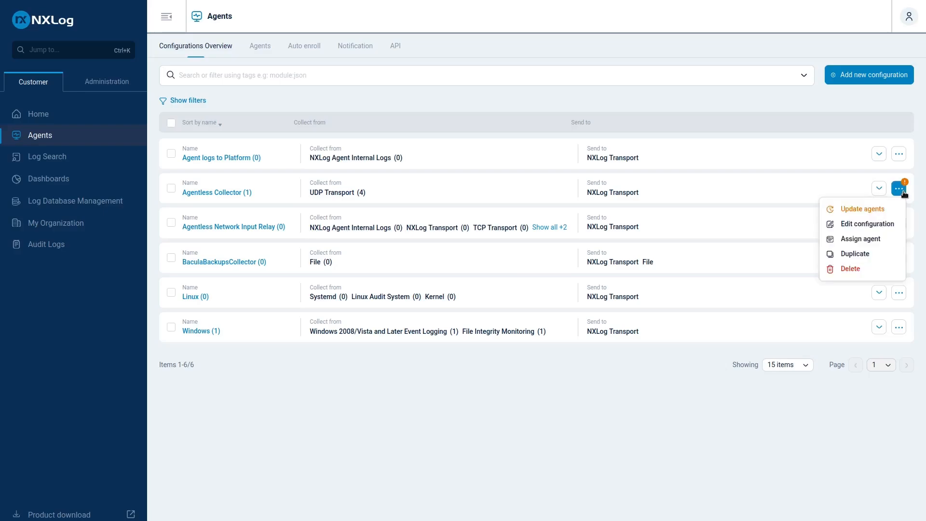
{"action": "left_click", "coordinate": [859, 212]}
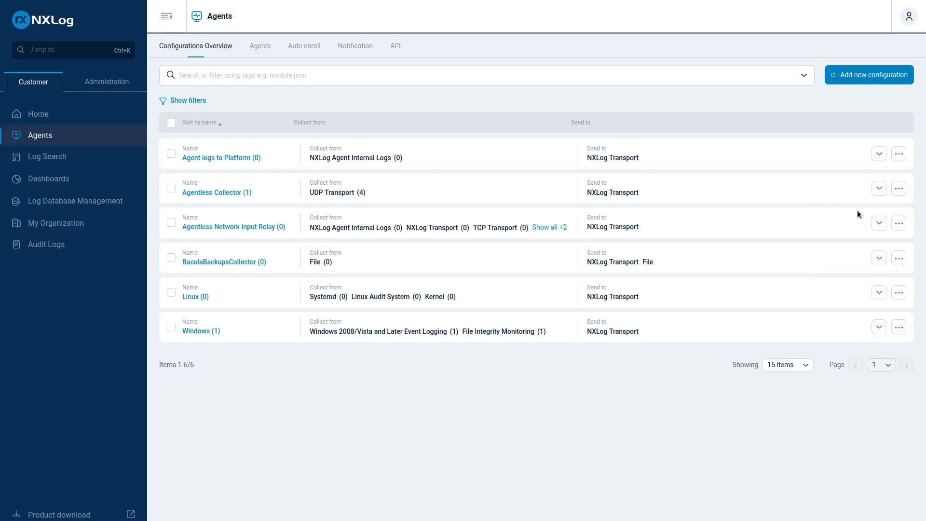
Step: Open the statistics of the agentless agent and check the events received by the opnsense input
{"action": "left_click", "coordinate": [260, 45]}
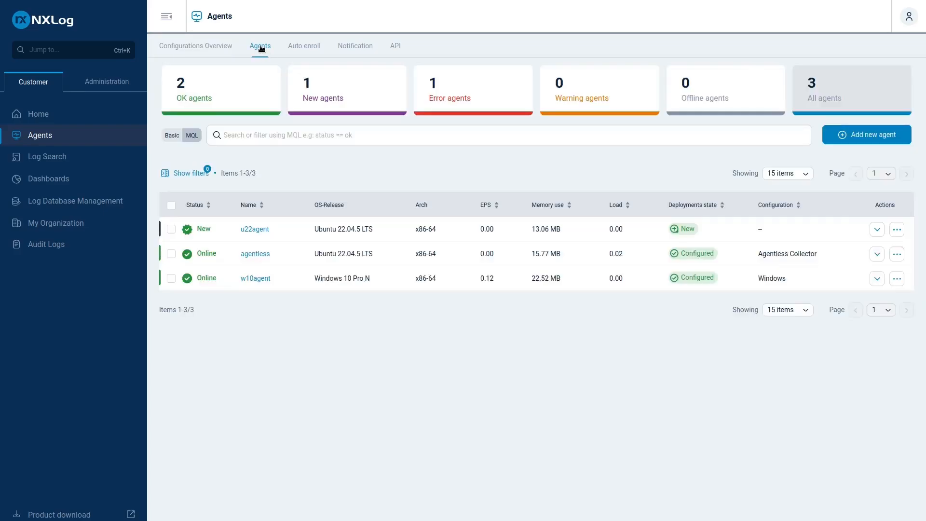
{"action": "left_click", "coordinate": [255, 255]}
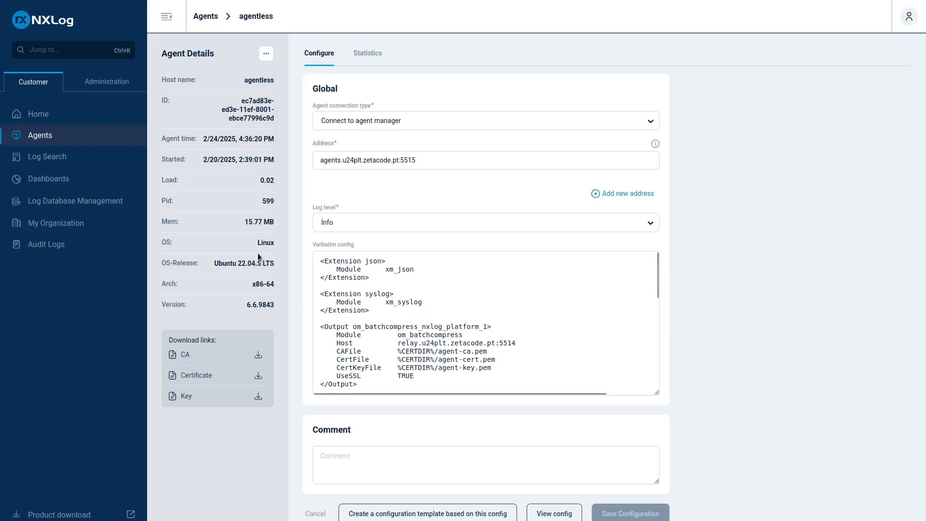
{"action": "left_click", "coordinate": [369, 54]}
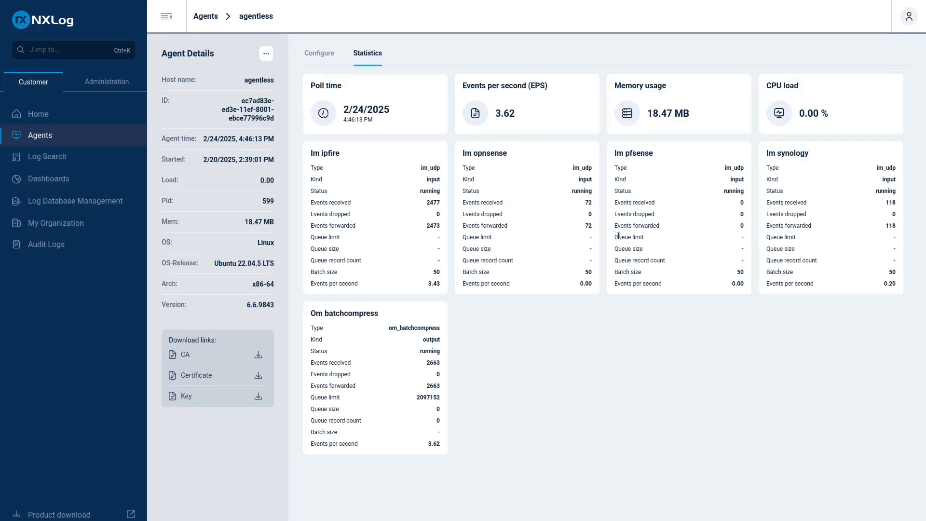
{"action": "double_click", "coordinate": [588, 203]}
{"action": "left_click_drag", "start_coordinate": [529, 153], "coordinate": [472, 155]}
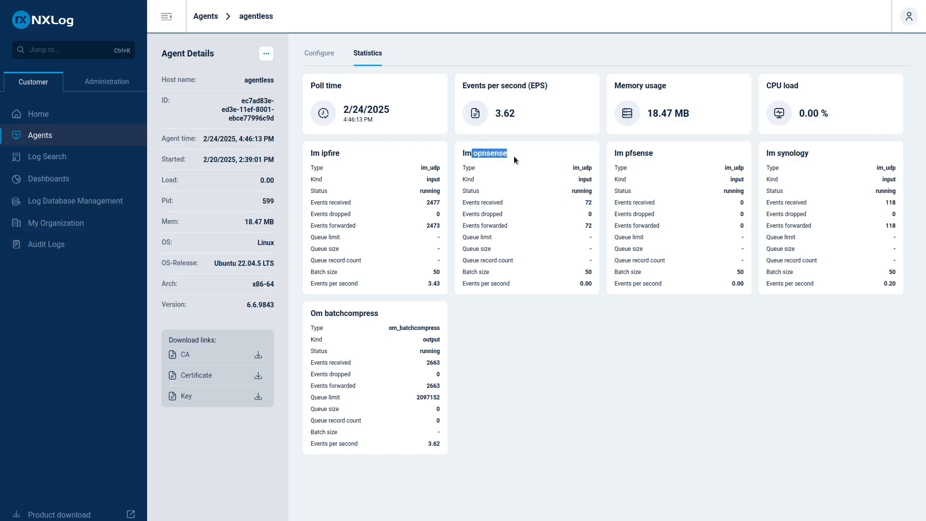
Step: In Log Search, filter the logs by the source module im_opnsense and look through the listed entries
{"action": "left_click", "coordinate": [57, 162]}
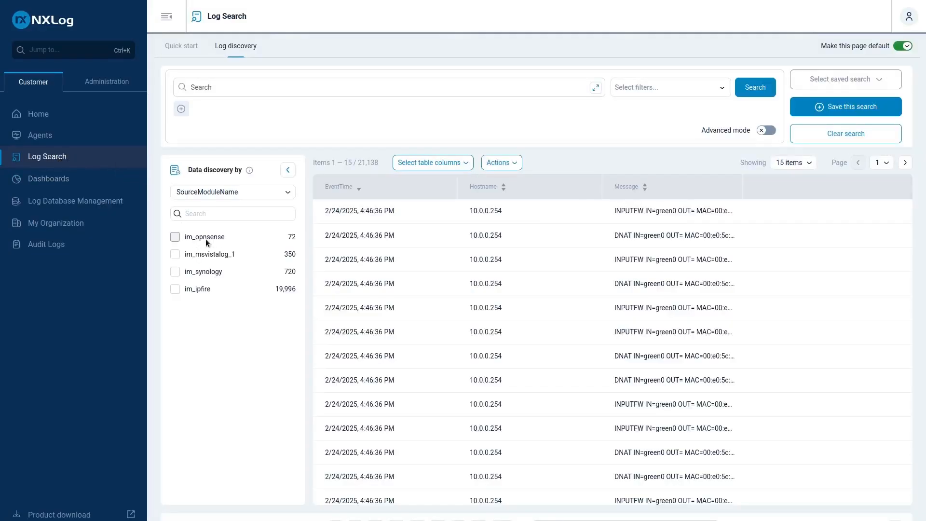
{"action": "left_click", "coordinate": [205, 239]}
{"action": "scroll", "coordinate": [531, 272], "scroll_direction": "down", "scroll_amount": 1}
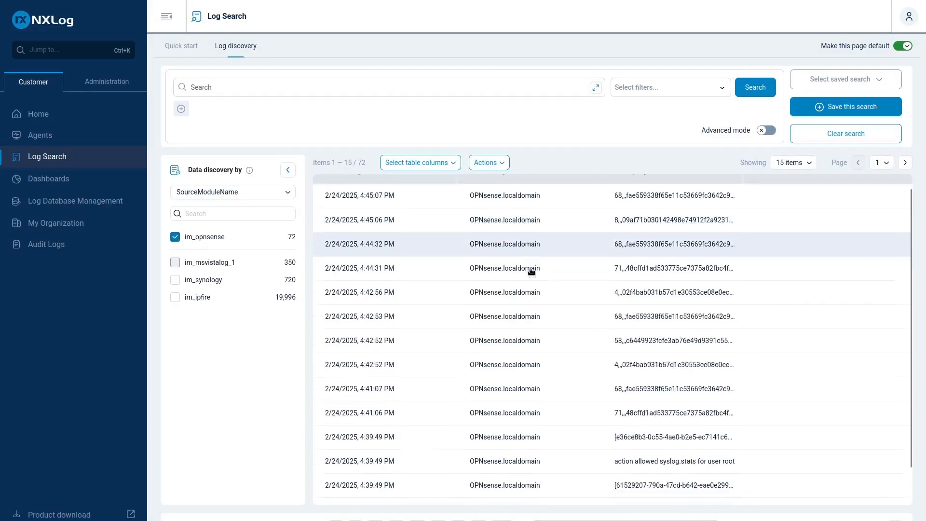
{"action": "scroll", "coordinate": [531, 271], "scroll_direction": "down", "scroll_amount": 1}
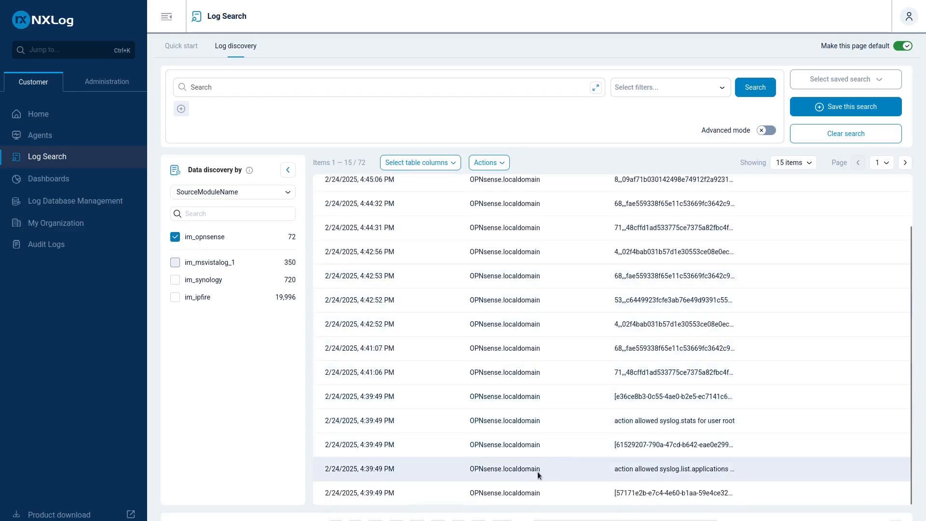
Step: Review the log details of the "action allowed syslog.list.applications" entry, close them and return to the start of the log list
{"action": "left_click", "coordinate": [655, 470]}
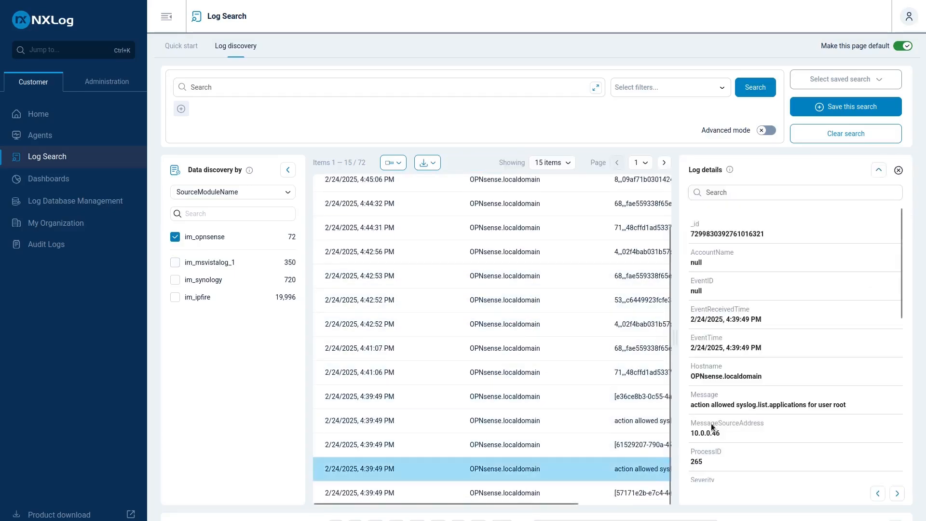
{"action": "scroll", "coordinate": [731, 331], "scroll_direction": "down", "scroll_amount": 5}
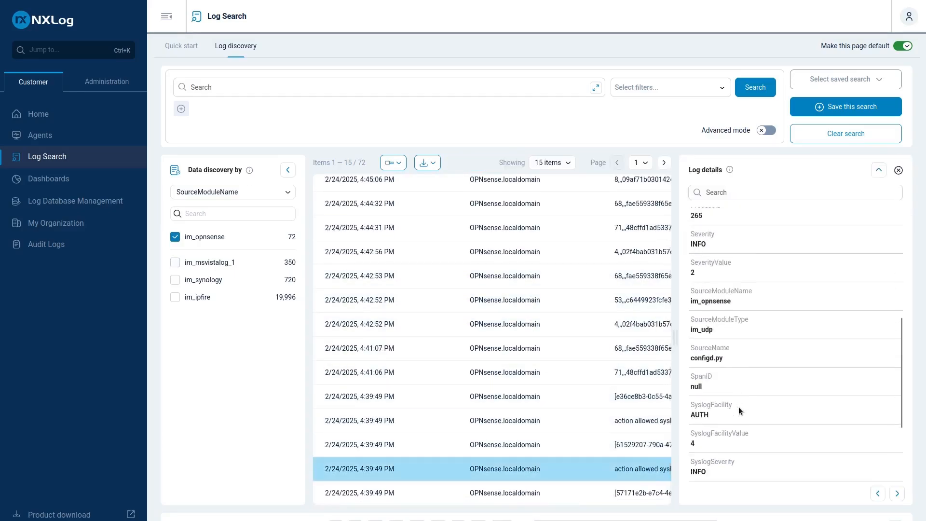
{"action": "scroll", "coordinate": [739, 407], "scroll_direction": "up", "scroll_amount": 5}
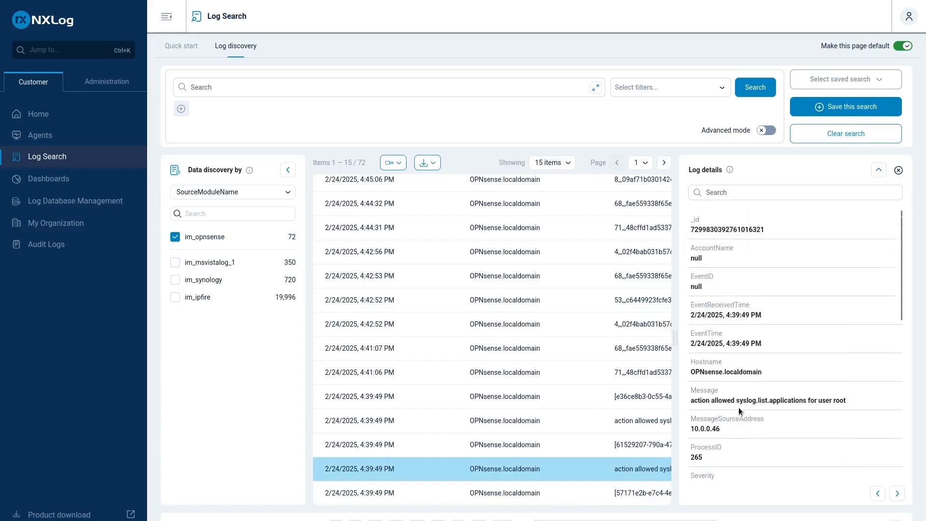
{"action": "left_click", "coordinate": [629, 468]}
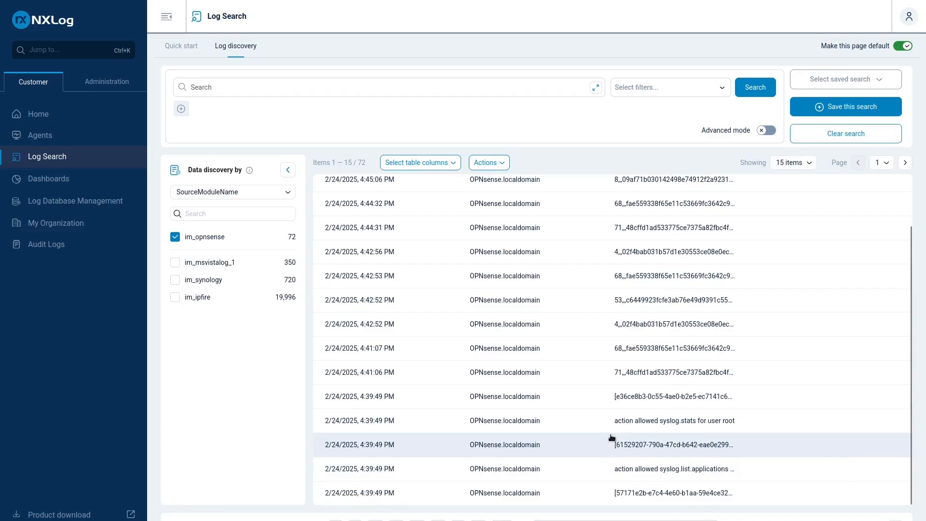
{"action": "scroll", "coordinate": [610, 436], "scroll_direction": "up", "scroll_amount": 2}
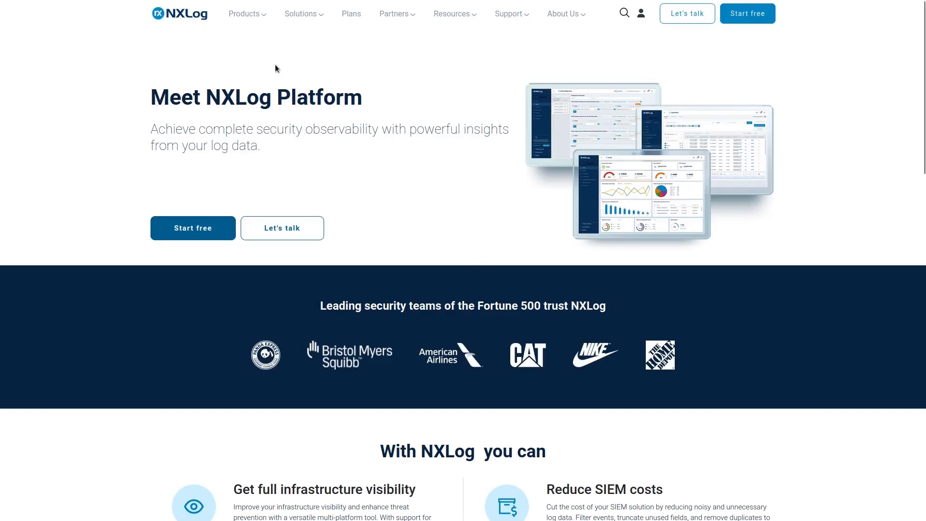
Step: On the NXLog website, open the Integrations page from the product offerings
{"action": "mouse_move", "coordinate": [259, 13]}
{"action": "mouse_move", "coordinate": [462, 13]}
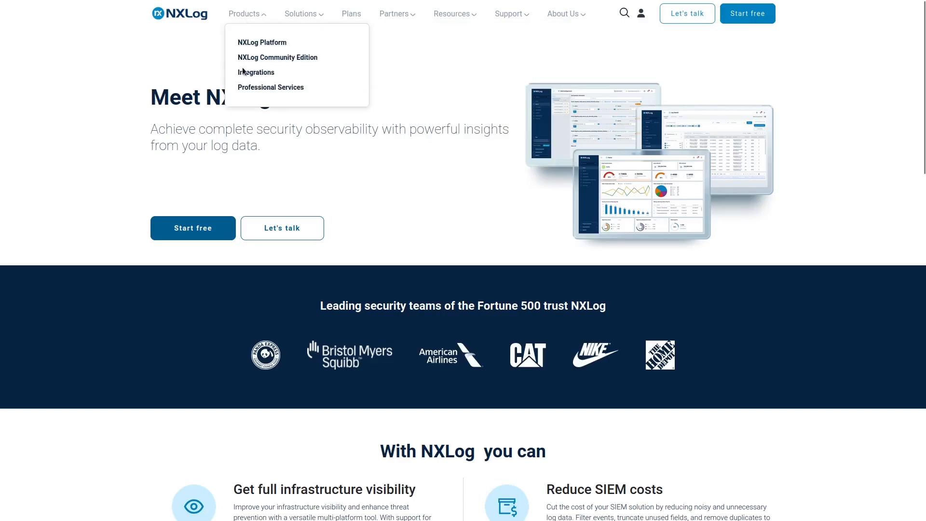
{"action": "left_click", "coordinate": [244, 75]}
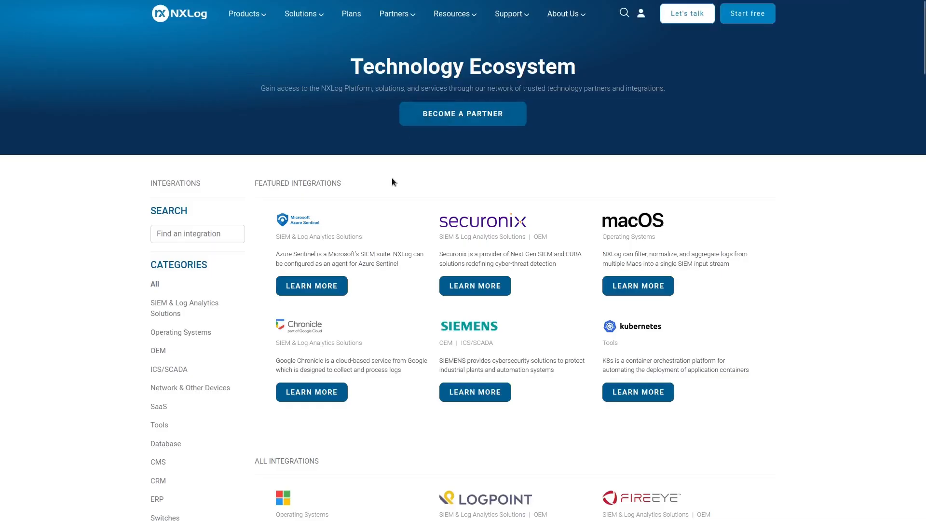